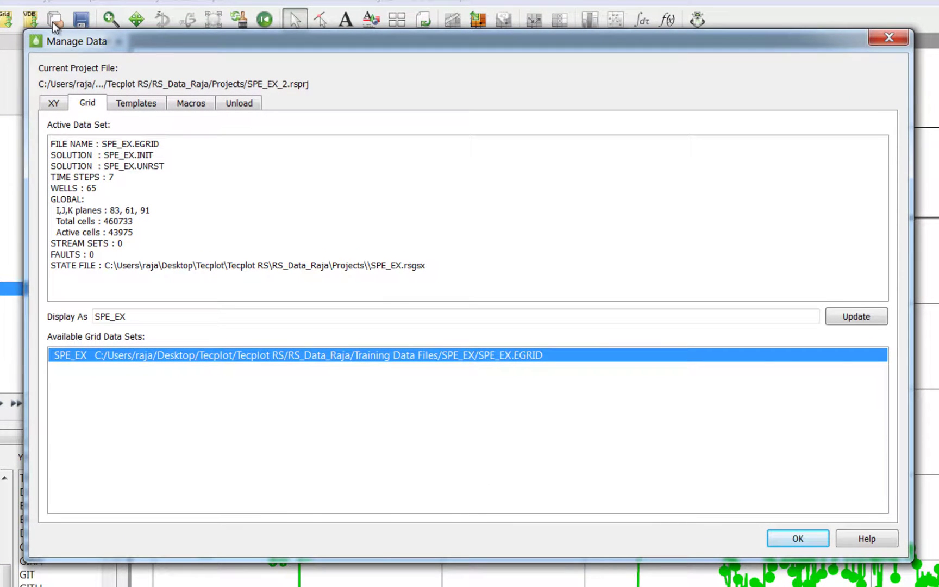
# Review the SPE_EX.UNSMRY XY summary data set, then close Manage Data to show the W306 OPR plot.
pyautogui.click(48, 104)
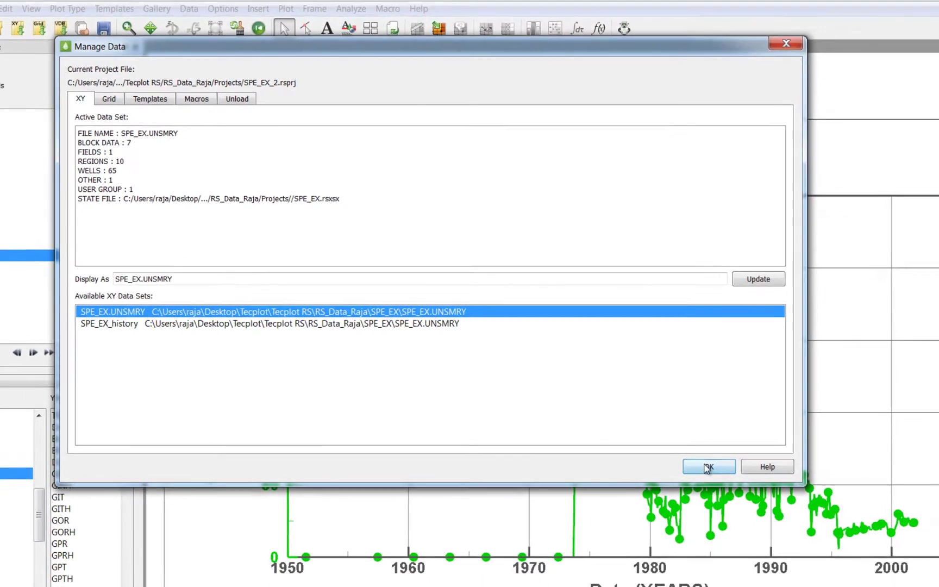
pyautogui.click(708, 466)
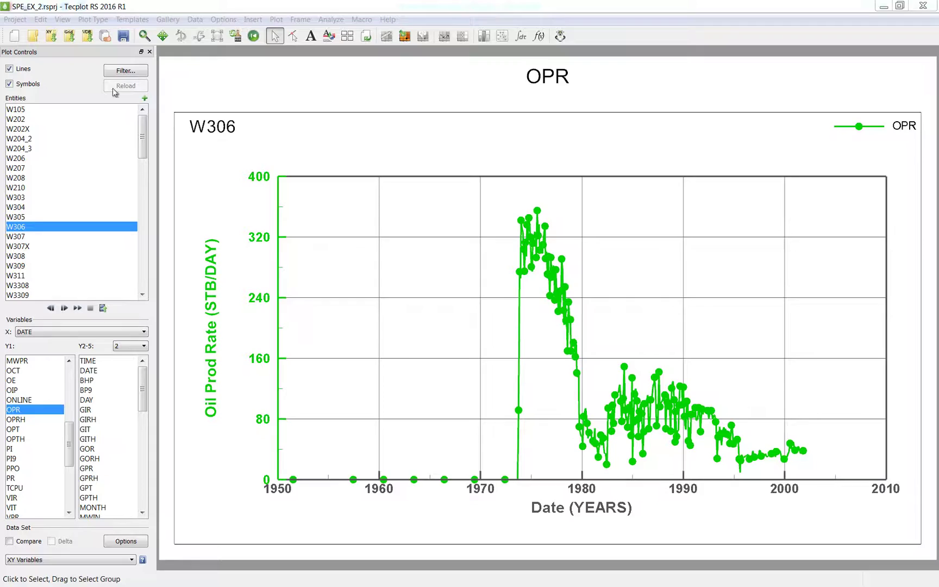
# Filter the entity list to wells only, sorted by OPT value in descending order.
pyautogui.click(125, 71)
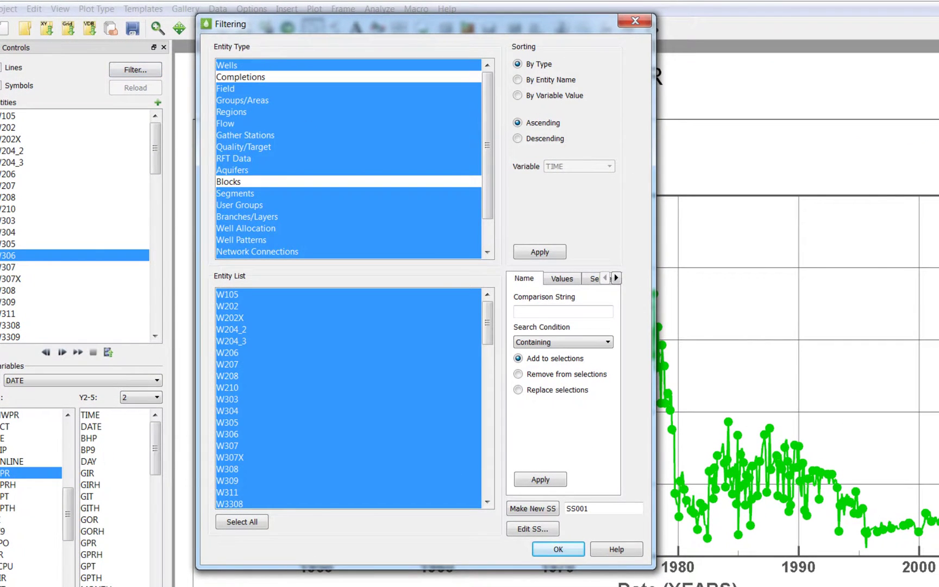
pyautogui.click(318, 66)
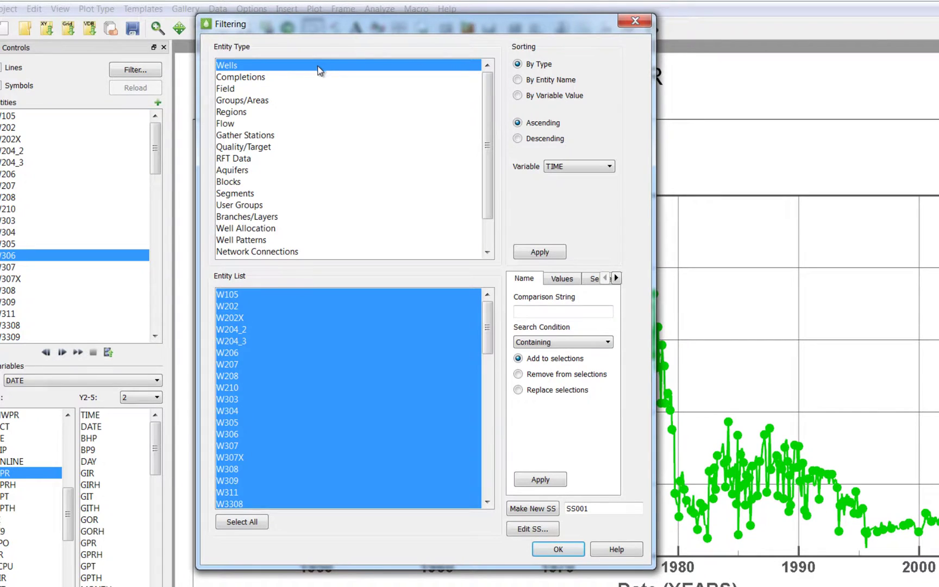
pyautogui.click(517, 97)
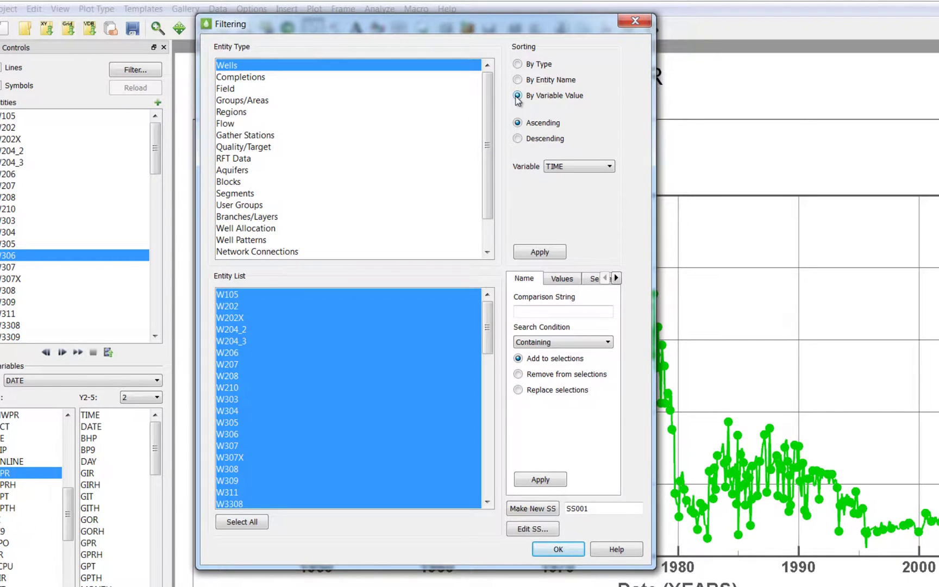
pyautogui.click(518, 139)
pyautogui.click(571, 167)
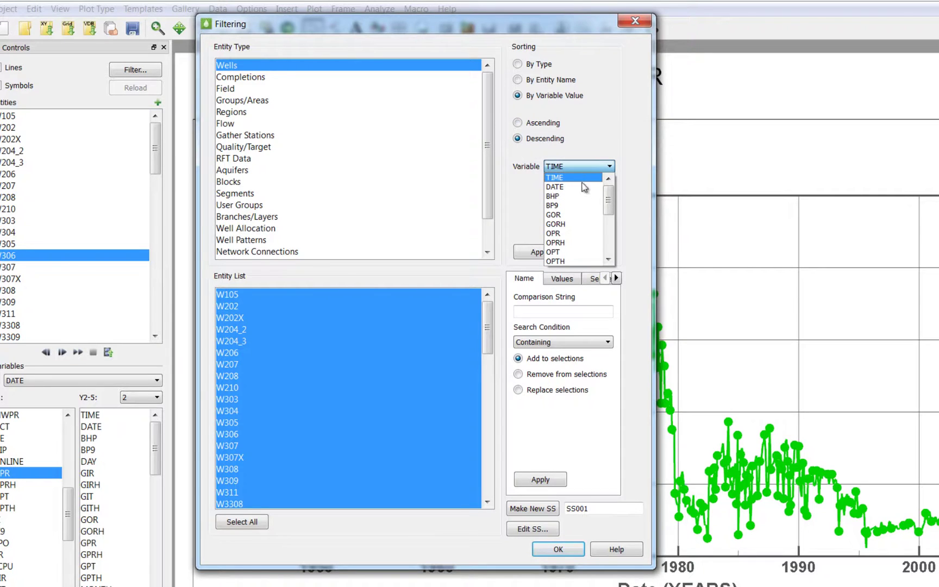
pyautogui.click(581, 252)
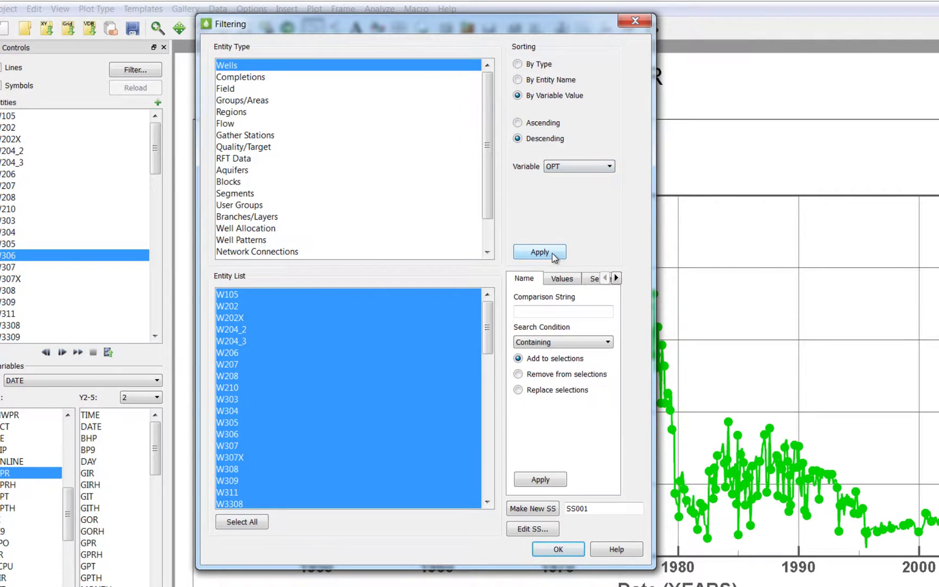
pyautogui.click(551, 253)
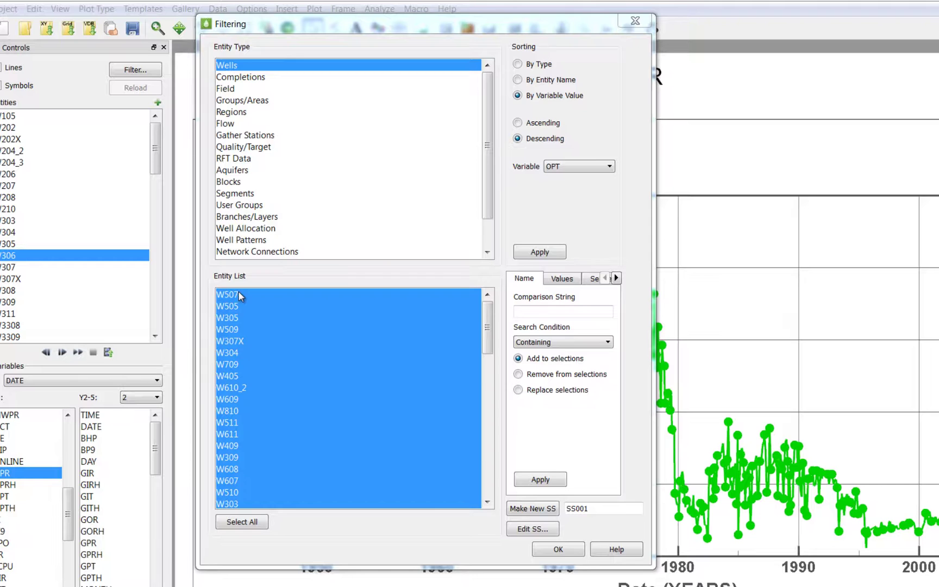
# Save the top ten wells, W507 through W609, as a new selection set 'Top 10 Producers'.
pyautogui.moveTo(238, 291); pyautogui.dragTo(229, 405)
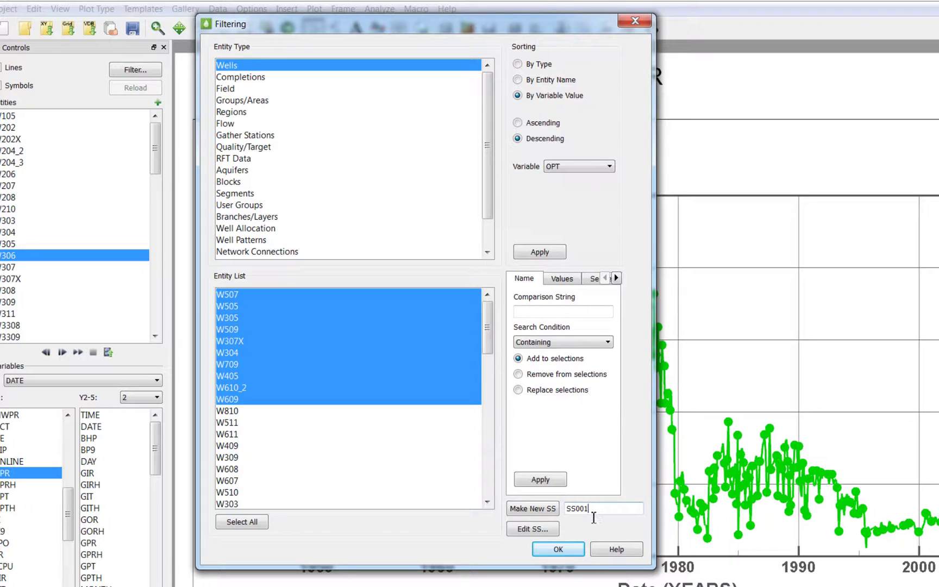
pyautogui.moveTo(595, 516); pyautogui.dragTo(557, 518)
pyautogui.write('Top 10 Producers')
pyautogui.click(537, 510)
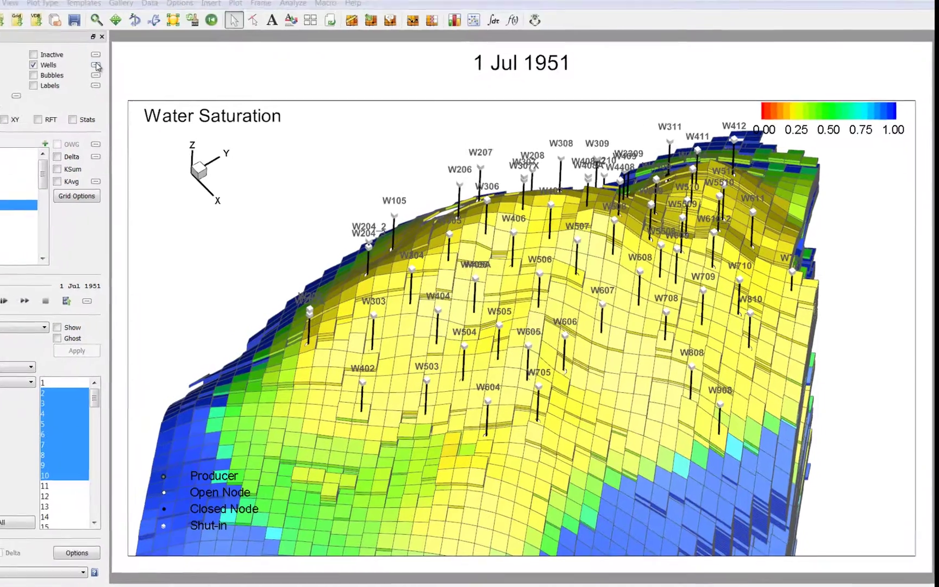
# Display only the Top 10 Producers set as wells, replacing the current well selections.
pyautogui.click(143, 78)
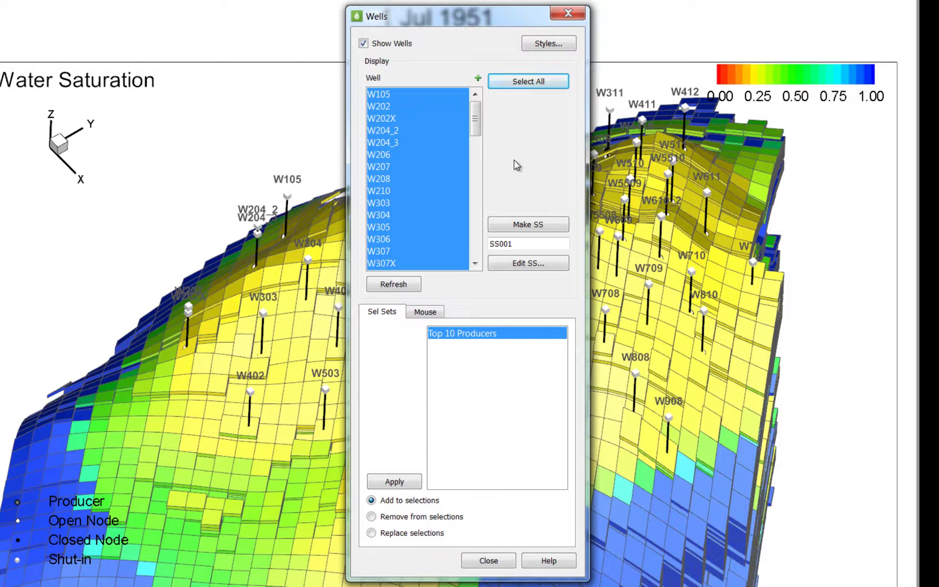
pyautogui.click(371, 532)
pyautogui.click(403, 486)
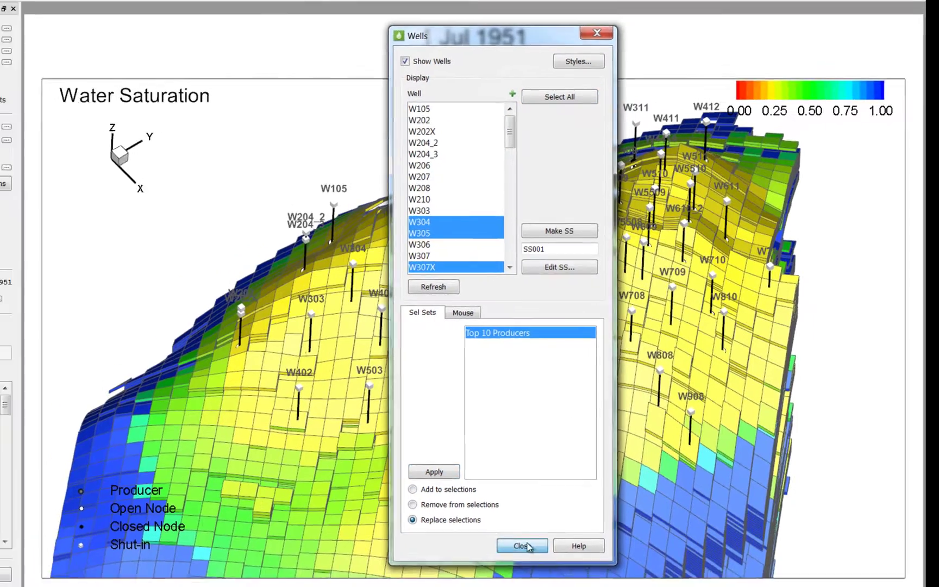
pyautogui.click(488, 560)
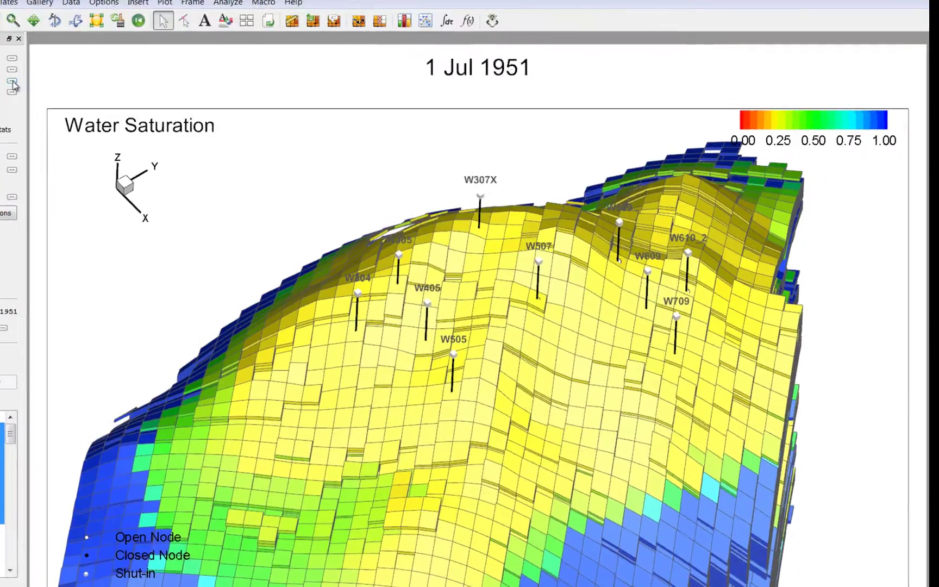
# Open the Pie Chart bubble options with bubbles shown around the wells.
pyautogui.click(12, 82)
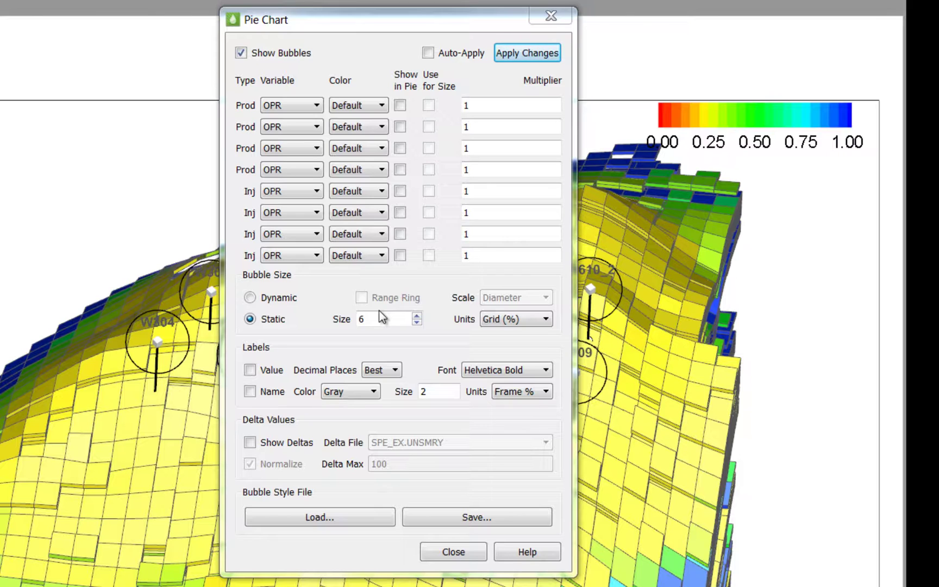
# Set the production pie slices to WPR and WPRH, with WPRH coloured pink.
pyautogui.click(301, 109)
pyautogui.click(298, 130)
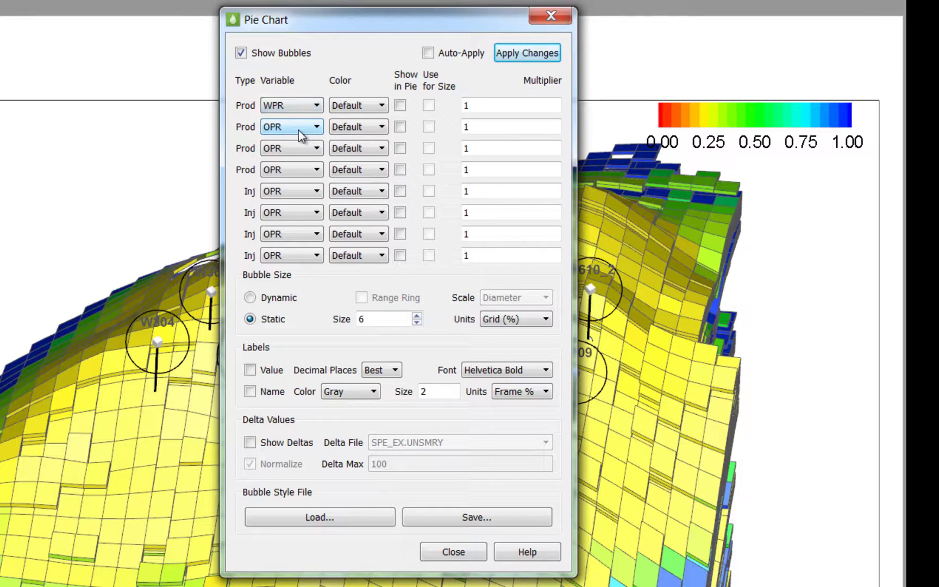
pyautogui.click(298, 131)
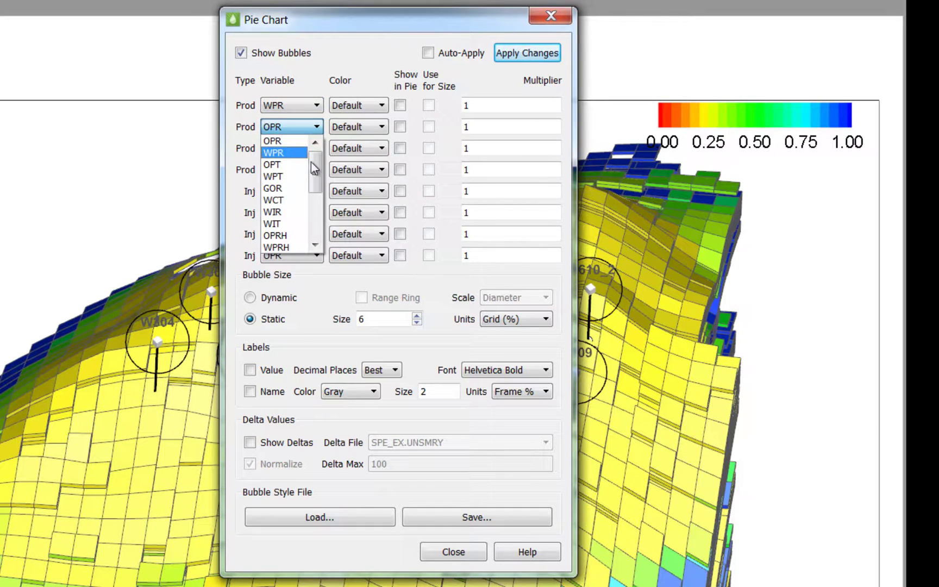
pyautogui.moveTo(314, 170); pyautogui.dragTo(315, 186)
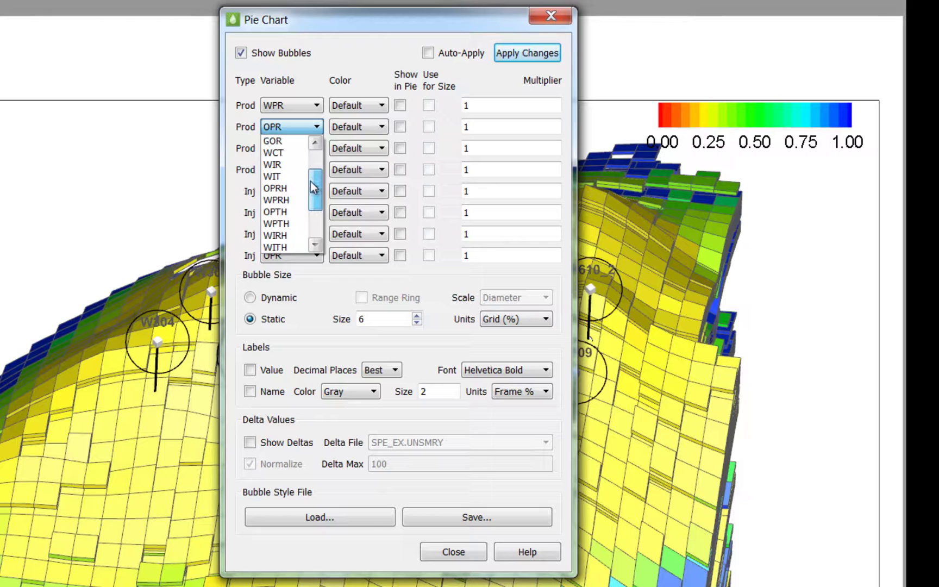
pyautogui.click(294, 199)
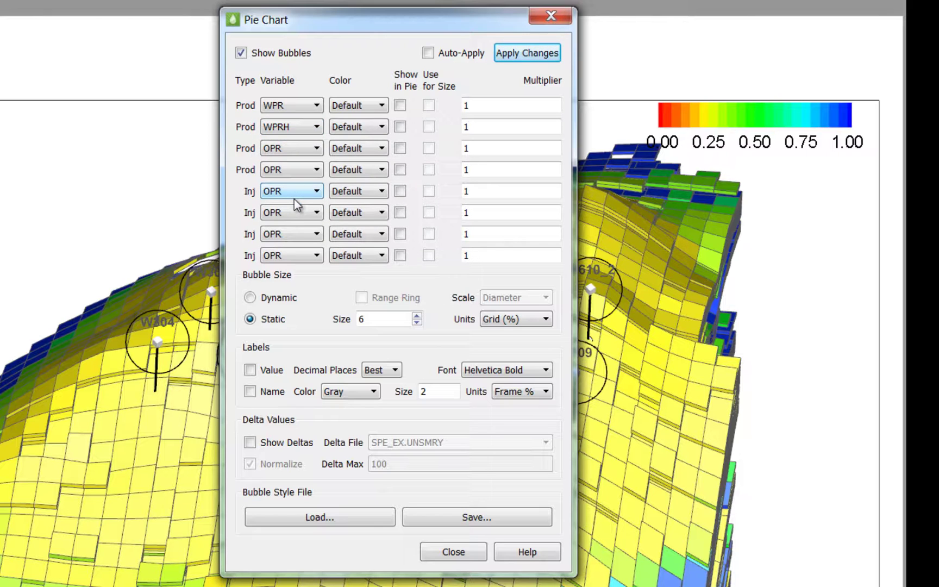
pyautogui.click(353, 127)
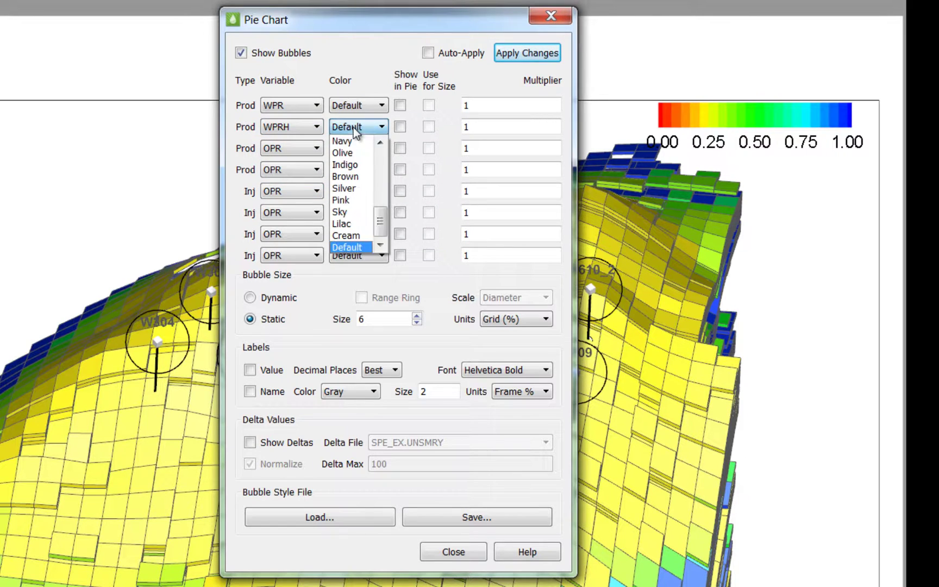
pyautogui.click(358, 198)
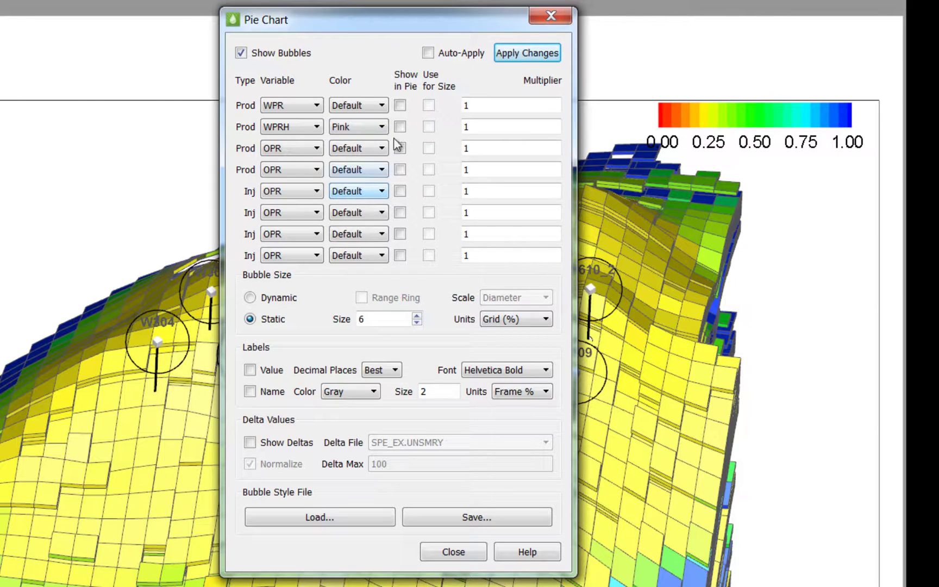
# Show WPR and WPRH in the bubble pies, apply the changes, and play through time steps.
pyautogui.click(400, 106)
pyautogui.click(401, 129)
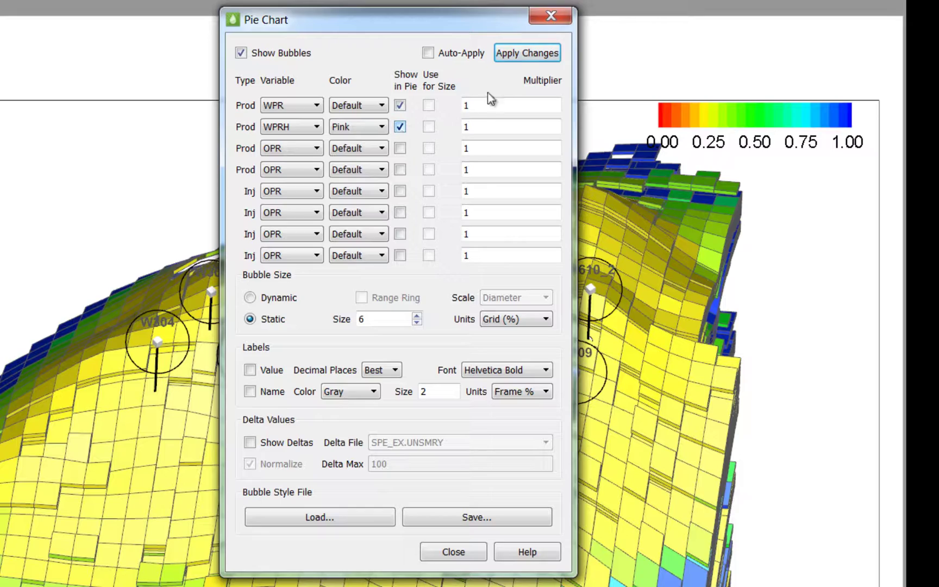
pyautogui.click(527, 55)
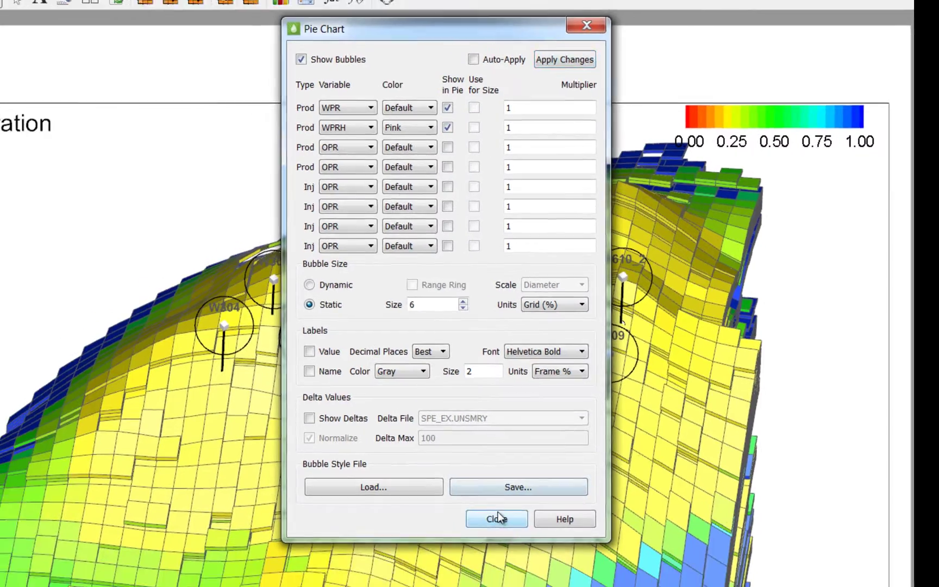
pyautogui.click(454, 550)
pyautogui.click(57, 303)
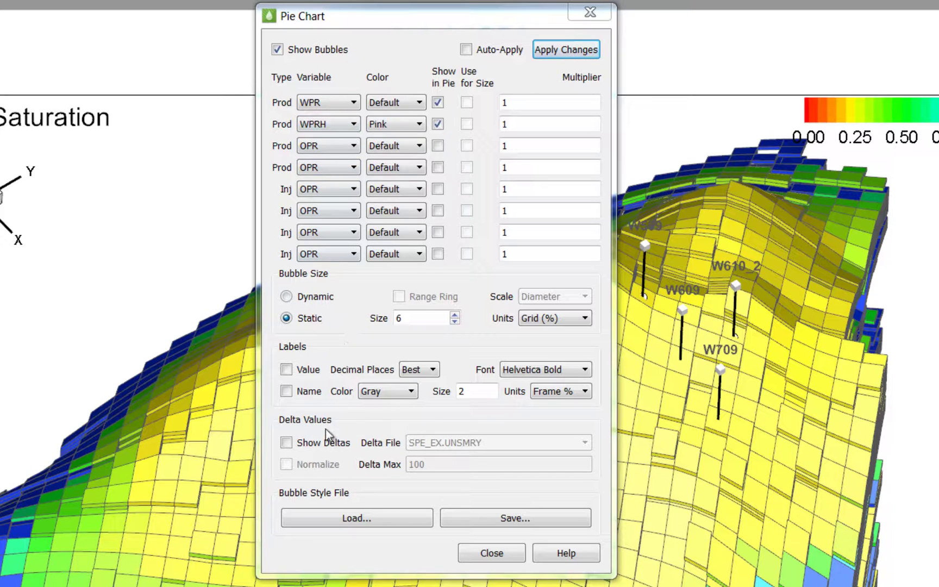
# Show bubble deltas against the SPE_EX_history delta file.
pyautogui.click(297, 443)
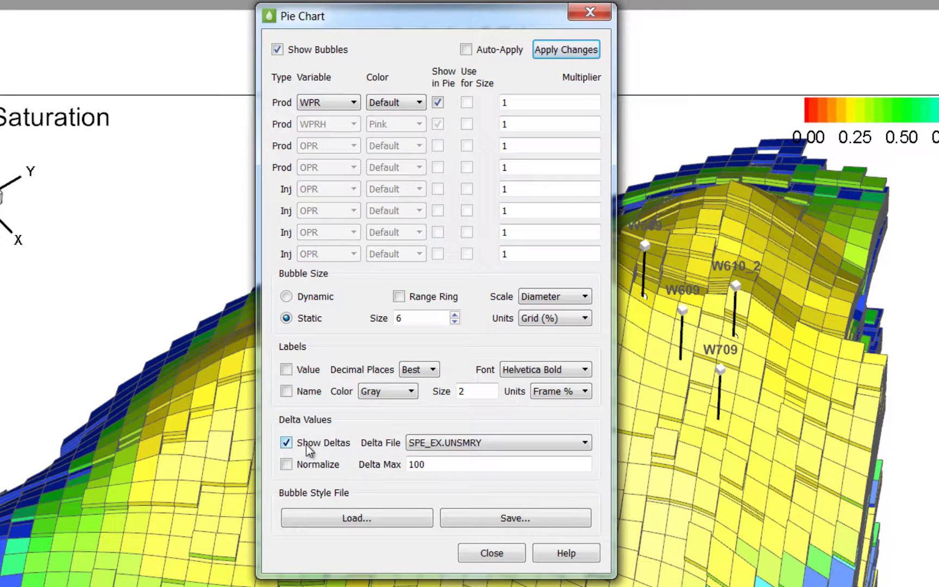
pyautogui.click(438, 449)
pyautogui.click(441, 467)
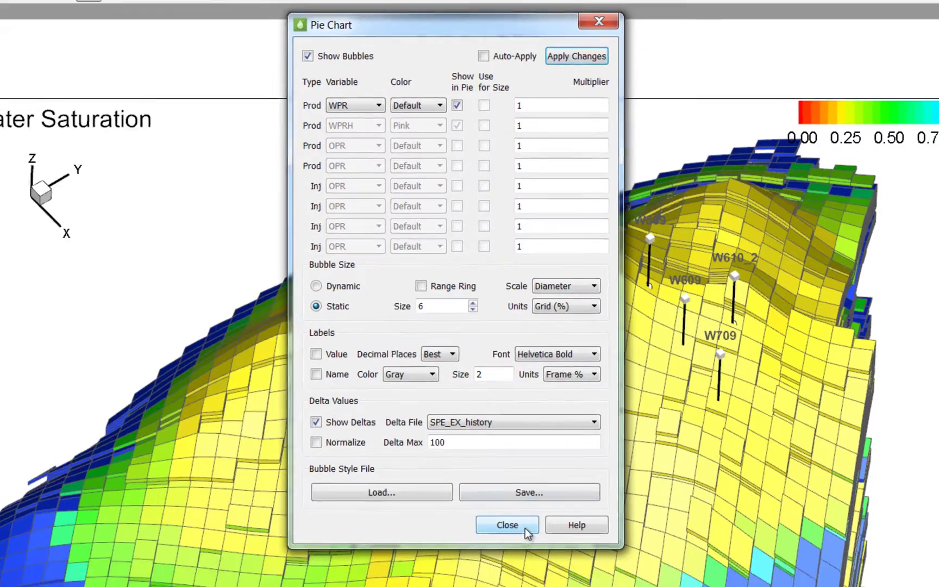
# Close the pie chart settings and animate the grid to the final timestep, 31 Dec 2001.
pyautogui.click(510, 560)
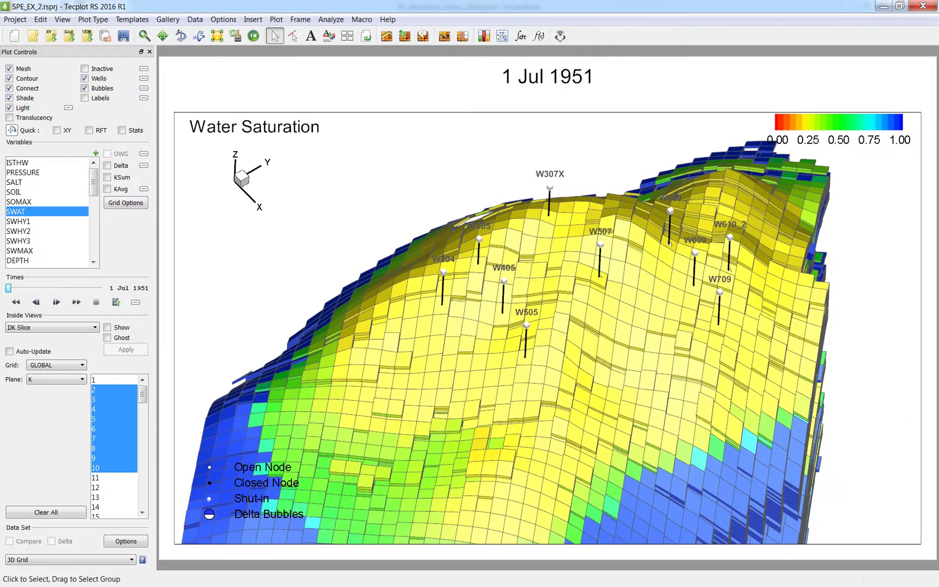
pyautogui.click(56, 302)
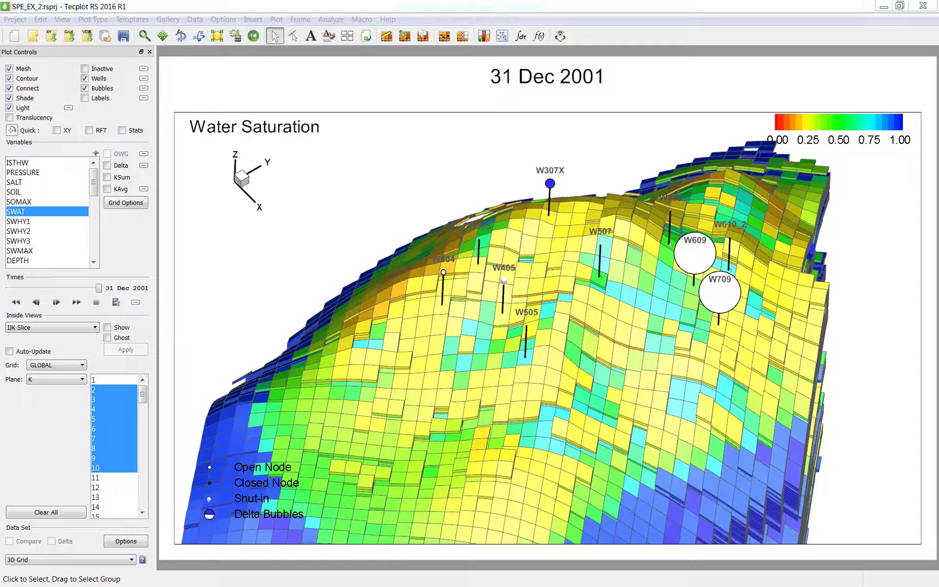
# Open the Sim Input Cells property modifier and colour the grid by PERMX.
pyautogui.click(194, 20)
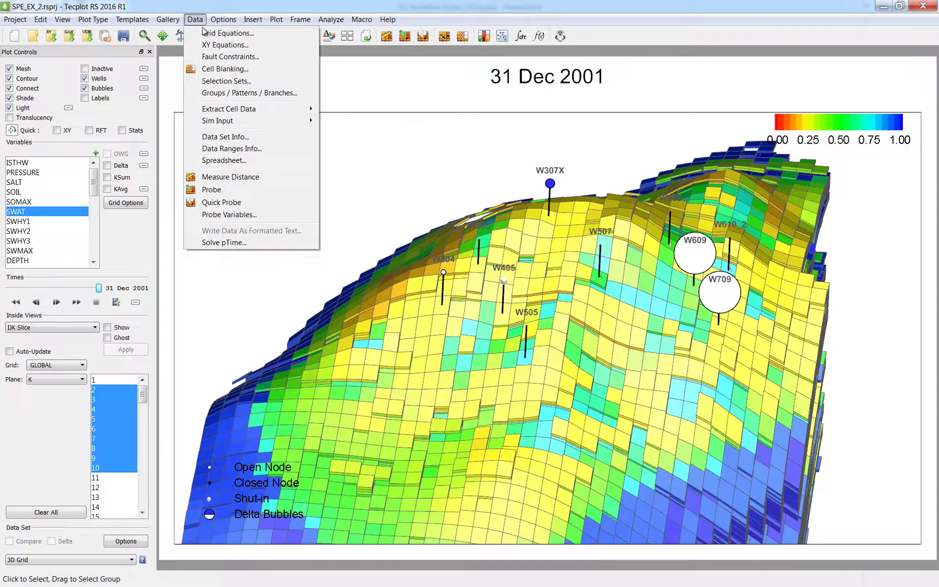
pyautogui.moveTo(223, 121)
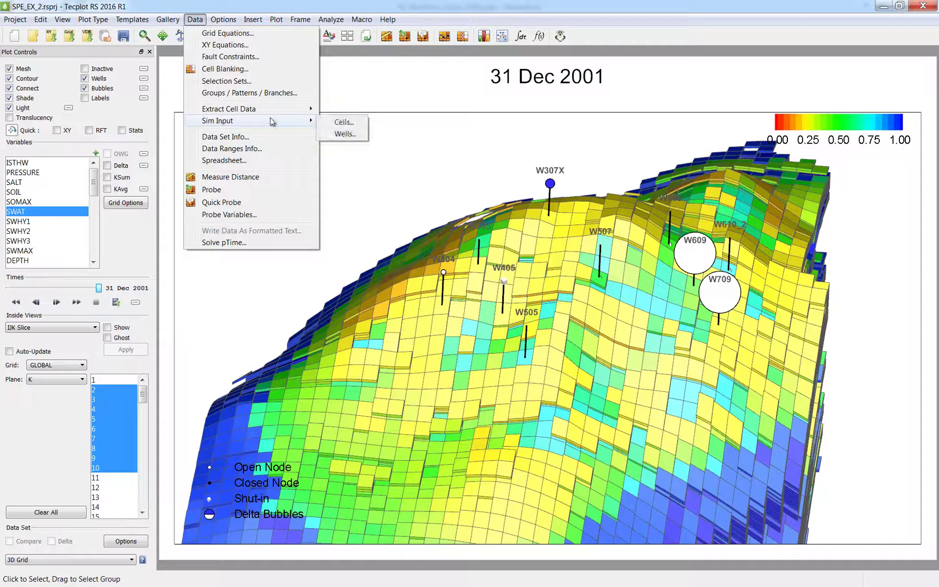
pyautogui.click(333, 124)
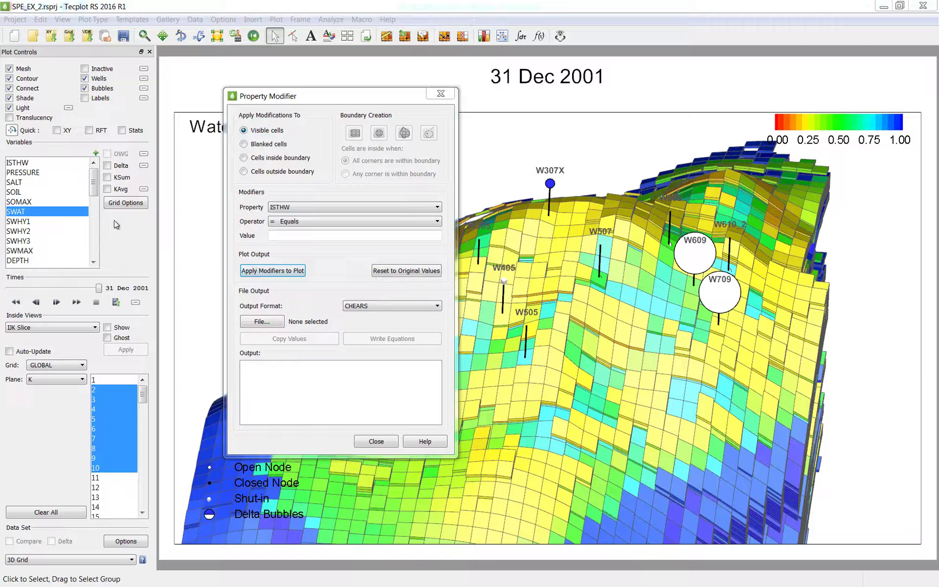
pyautogui.click(96, 216)
pyautogui.scroll(-3, 95, 218)
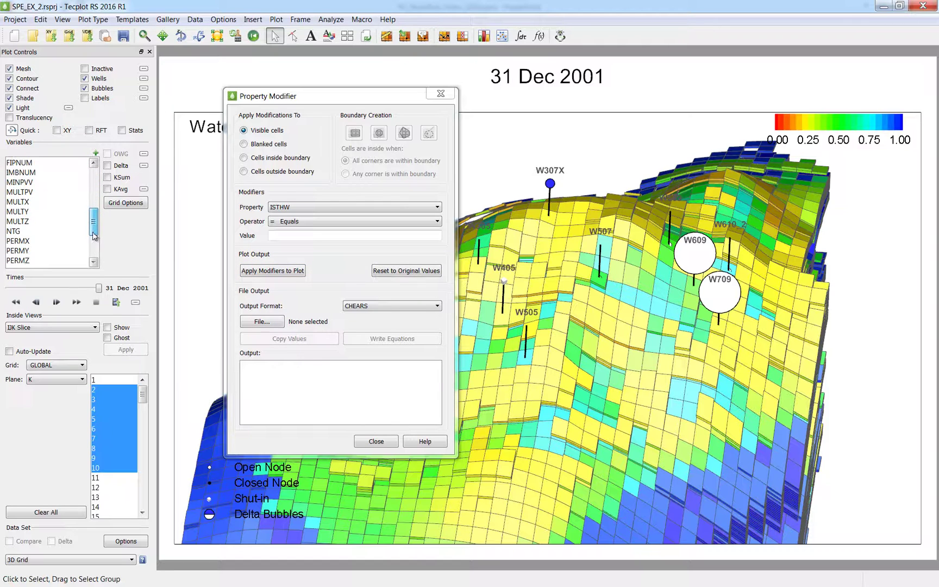
pyautogui.click(18, 233)
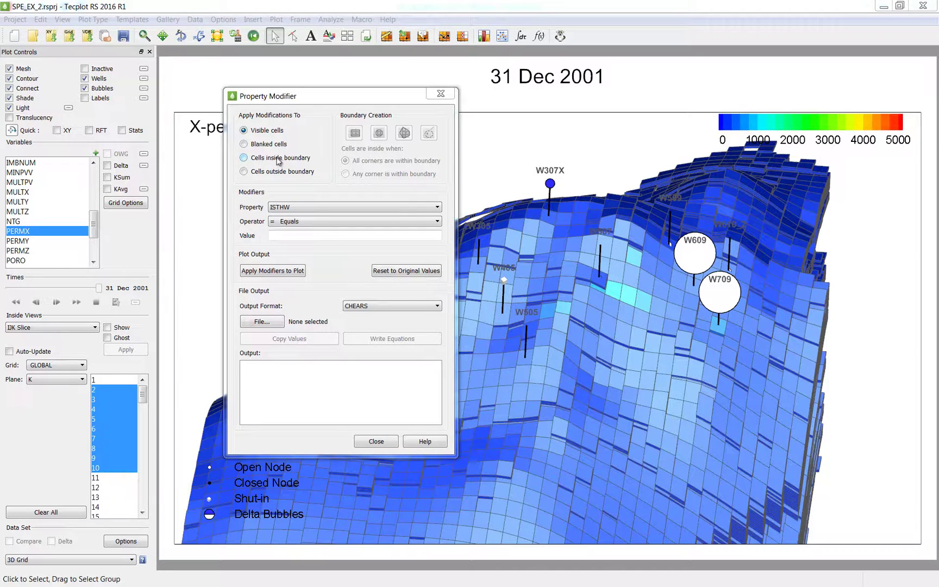
# Target cells inside a boundary and zoom the aerial view in around wells W609 and W709.
pyautogui.click(244, 158)
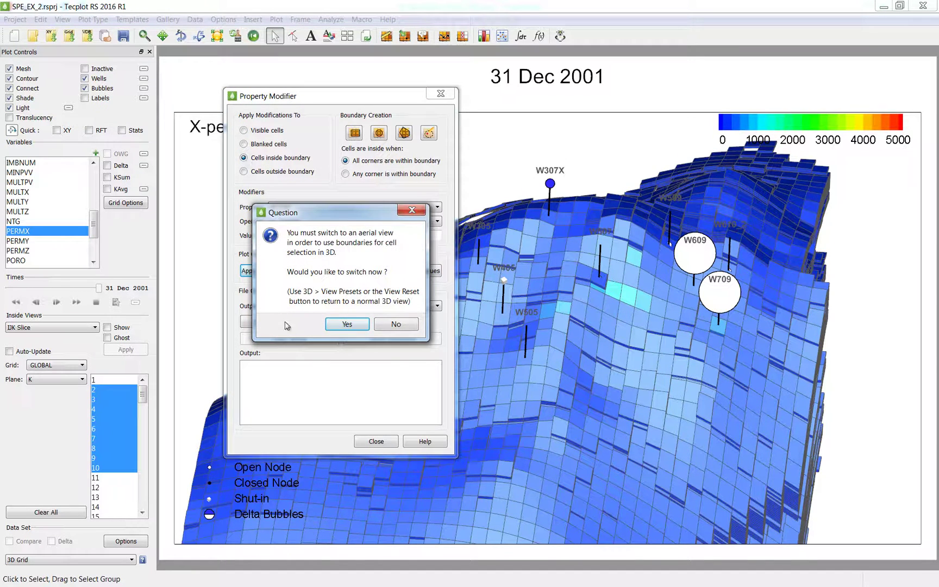
pyautogui.click(344, 323)
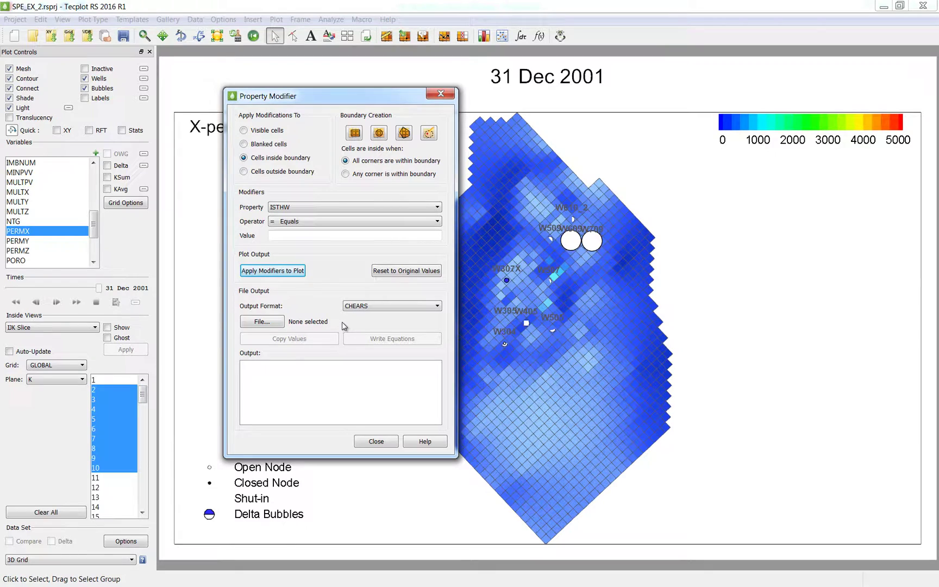
pyautogui.click(592, 253)
pyautogui.scroll(3, 592, 251)
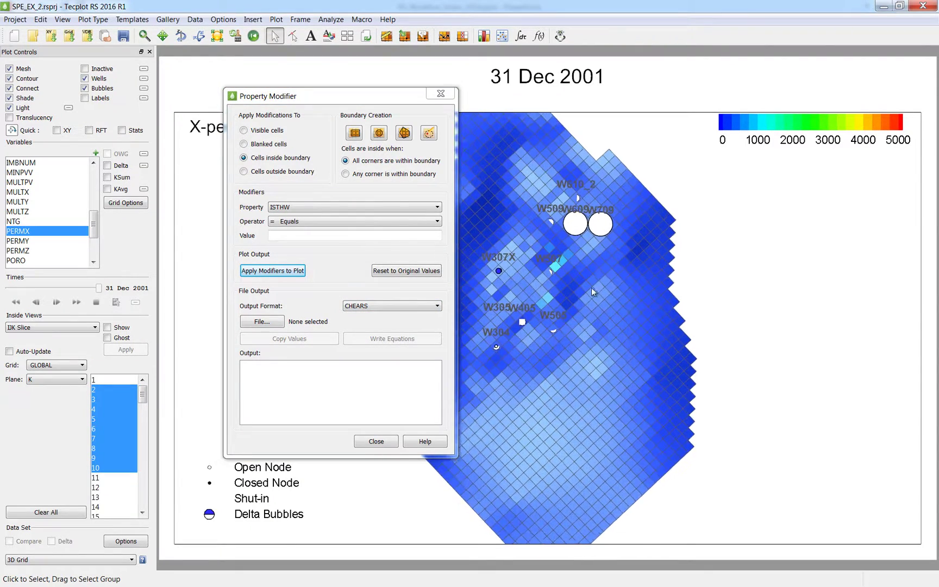
pyautogui.moveTo(602, 234); pyautogui.dragTo(601, 260)
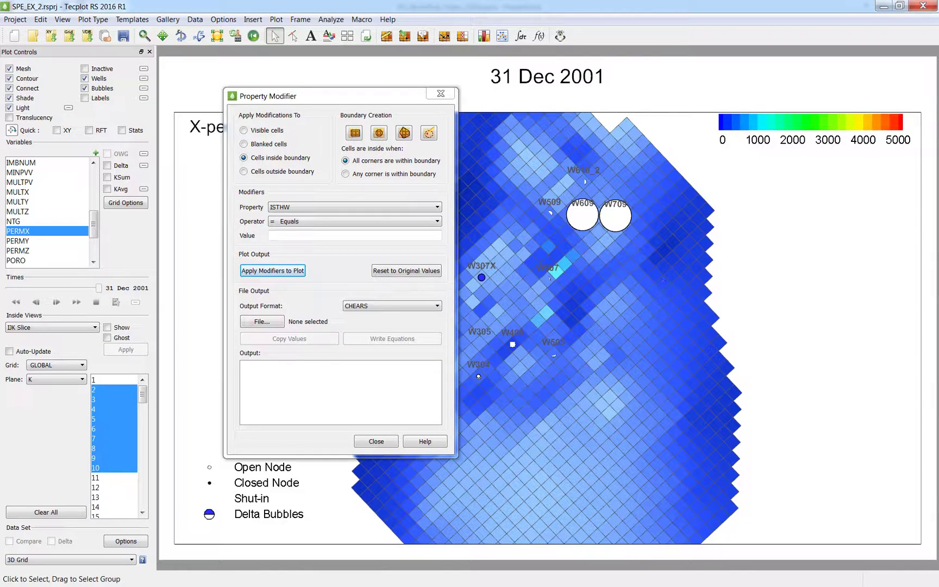
# Draw a closed polyline boundary enclosing wells W609 and W709.
pyautogui.click(404, 132)
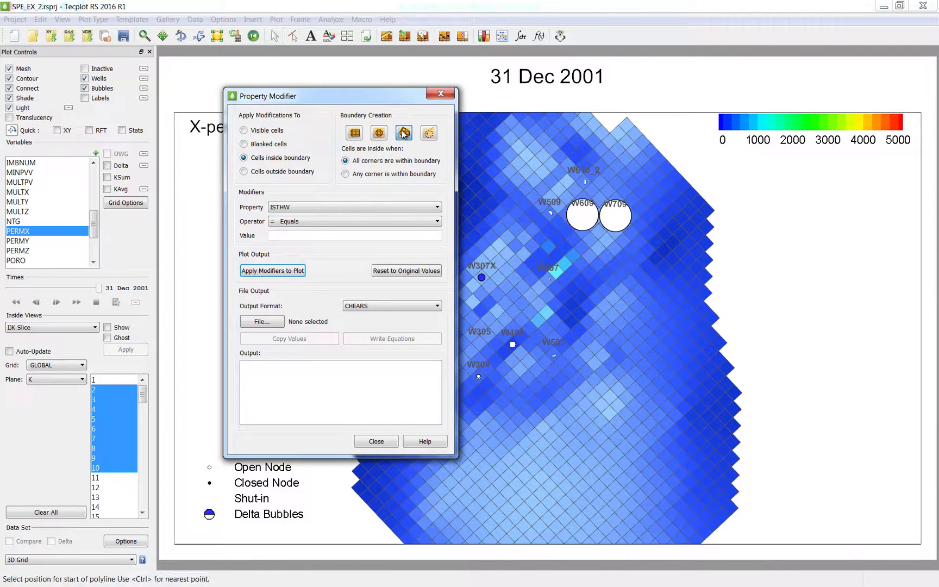
pyautogui.click(569, 182)
pyautogui.click(664, 187)
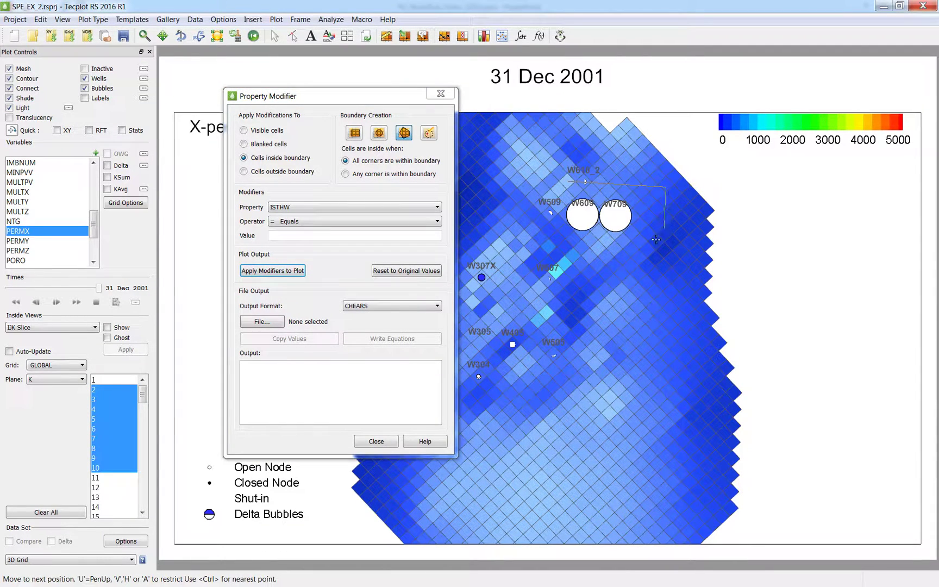
pyautogui.click(554, 247)
pyautogui.doubleClick(568, 183)
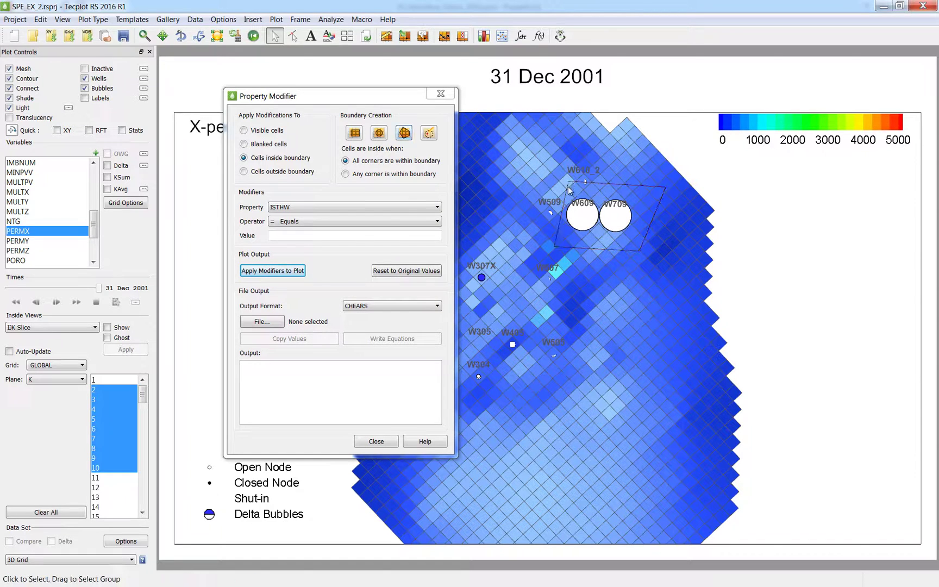
# Add 500 to PERMX inside the boundary and apply the modifier to the plot.
pyautogui.click(336, 209)
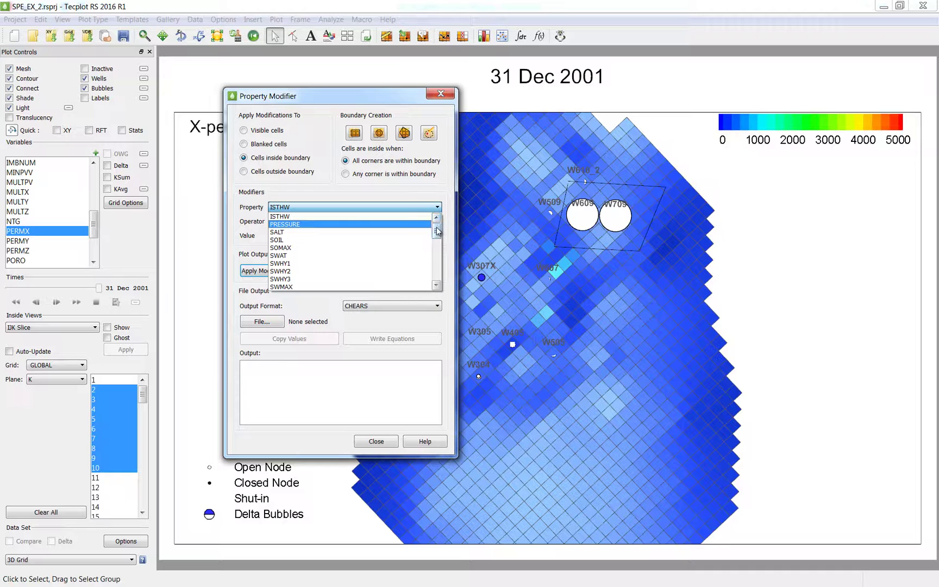
pyautogui.moveTo(437, 233); pyautogui.dragTo(437, 263)
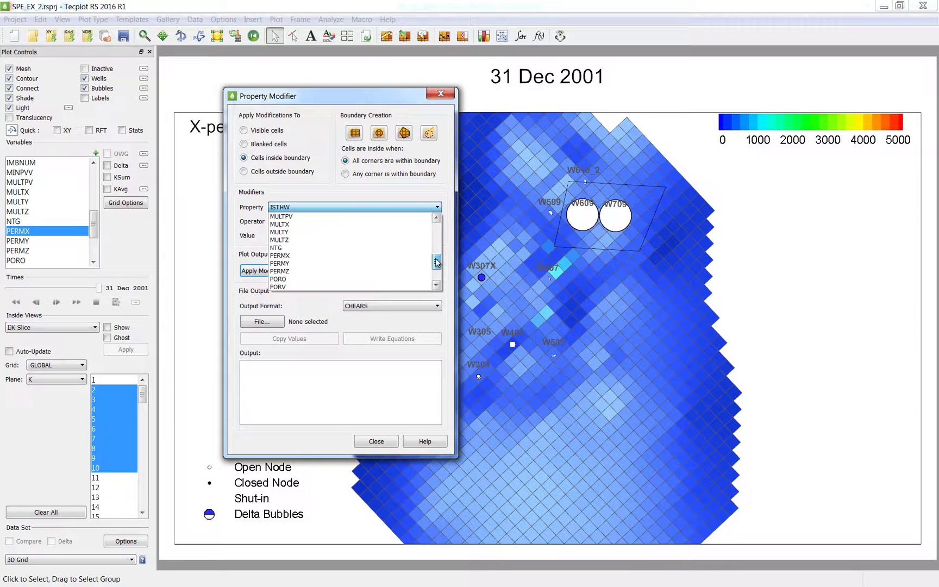
pyautogui.click(399, 256)
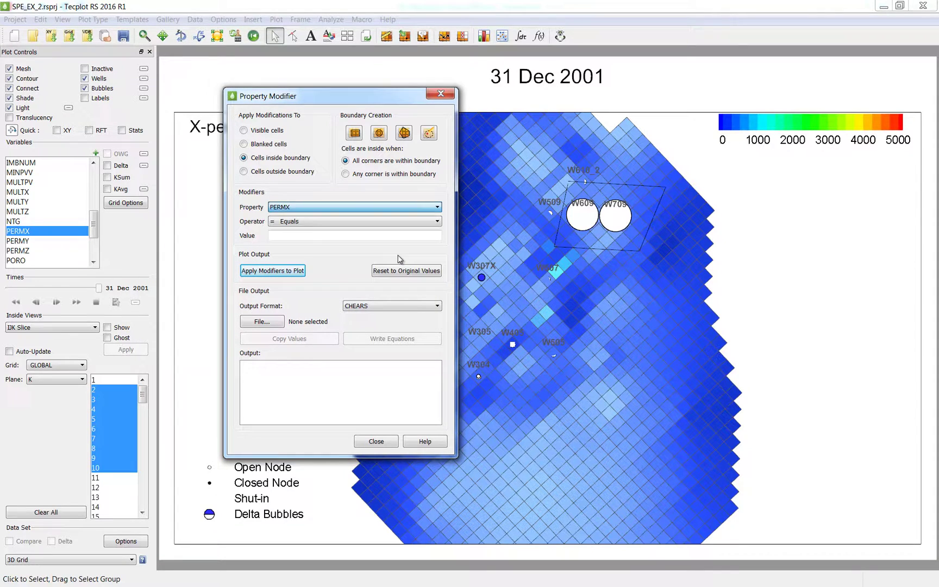
pyautogui.click(332, 221)
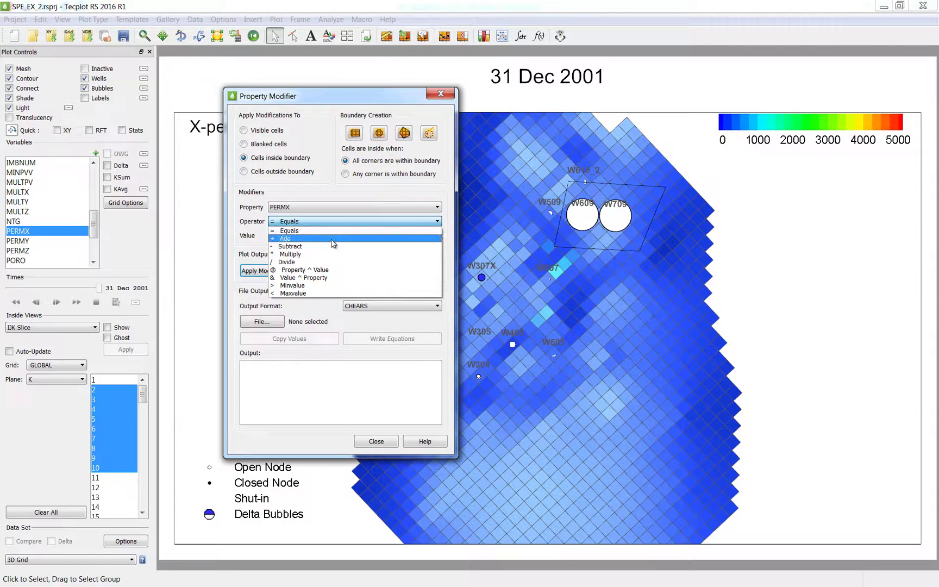
pyautogui.click(333, 238)
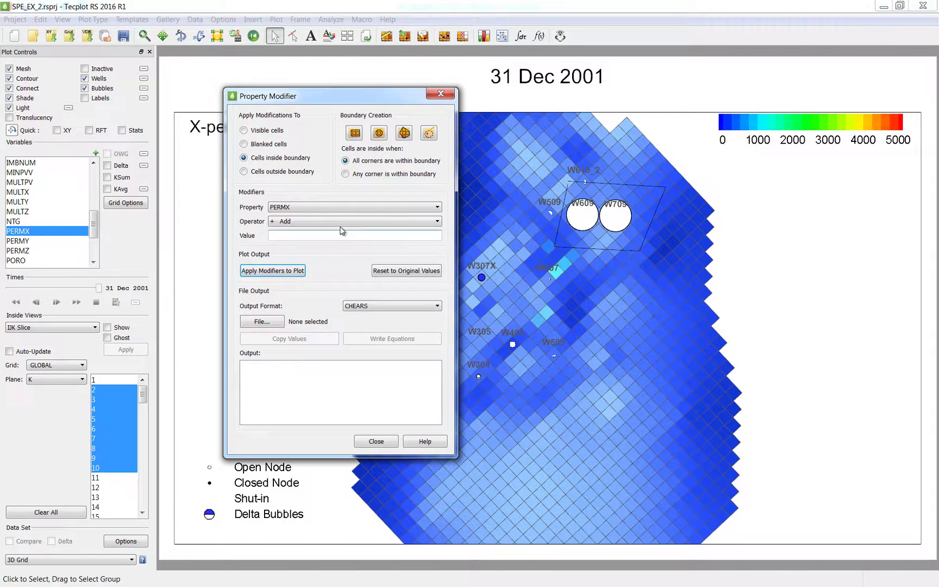
pyautogui.write('500')
pyautogui.click(287, 276)
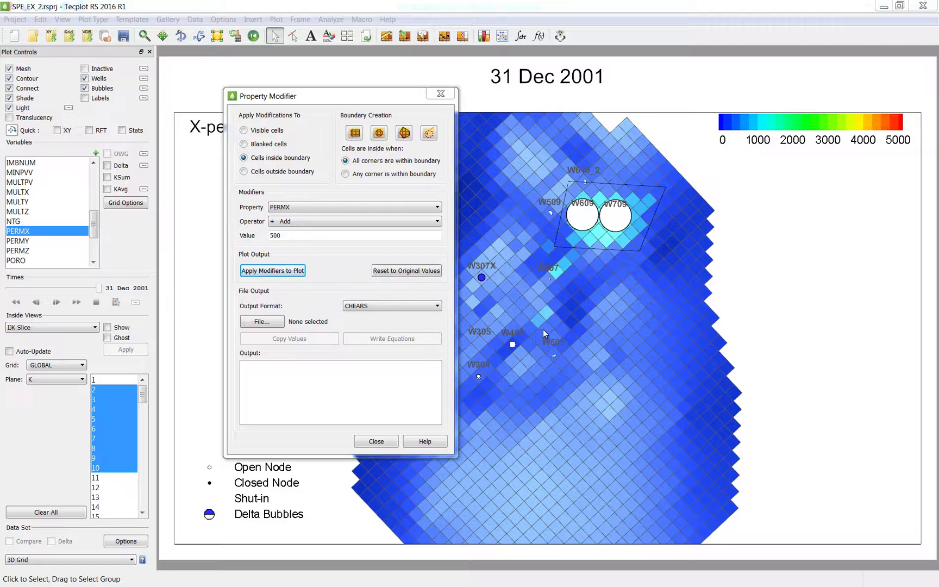
# Choose Eclipse as the output format and save the output as SPE_EX.txt on the Desktop.
pyautogui.click(396, 307)
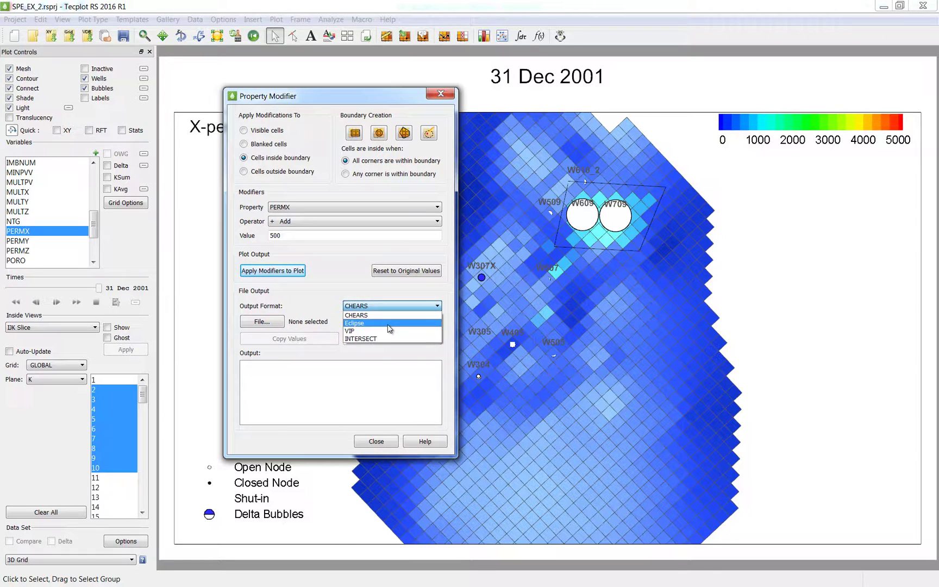
pyautogui.click(381, 314)
pyautogui.click(259, 323)
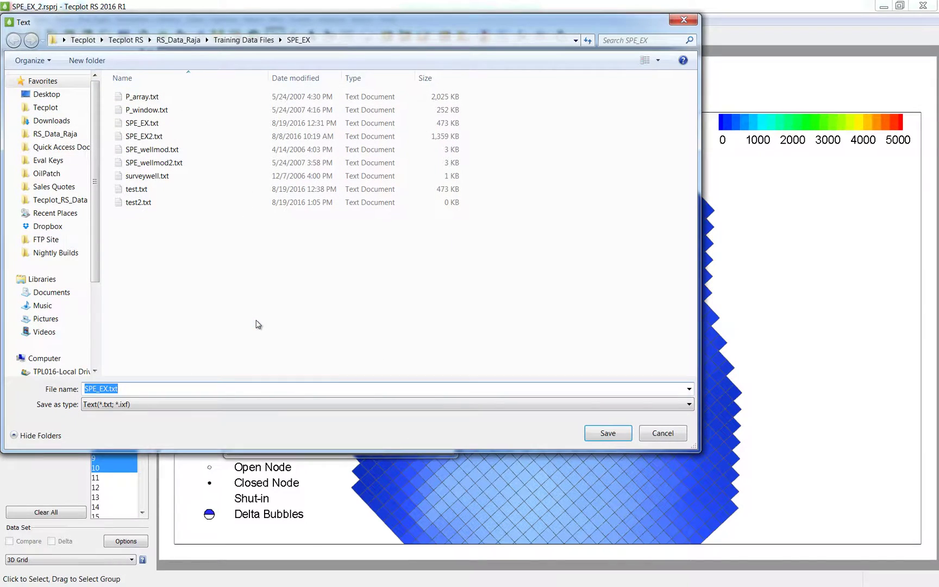
pyautogui.click(64, 95)
pyautogui.click(604, 434)
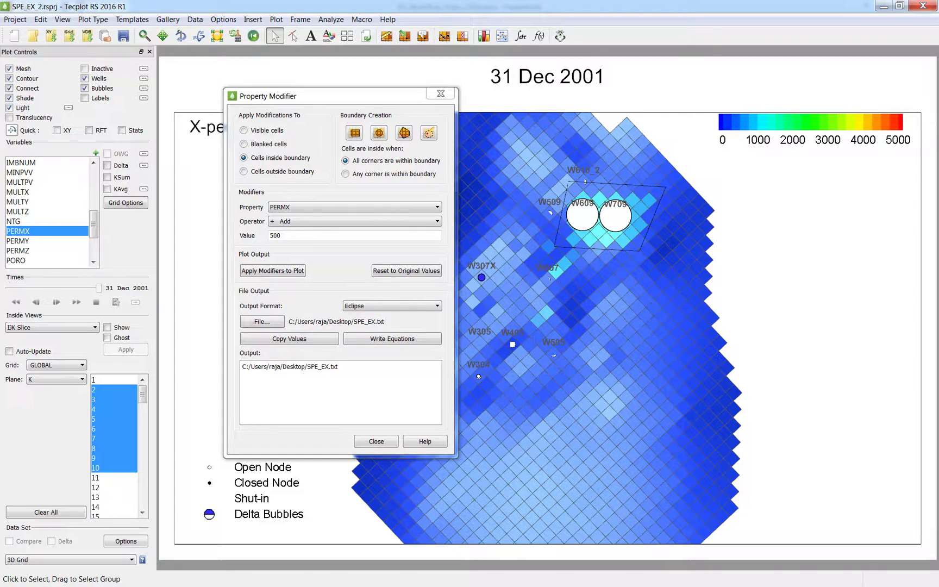
pyautogui.click(335, 341)
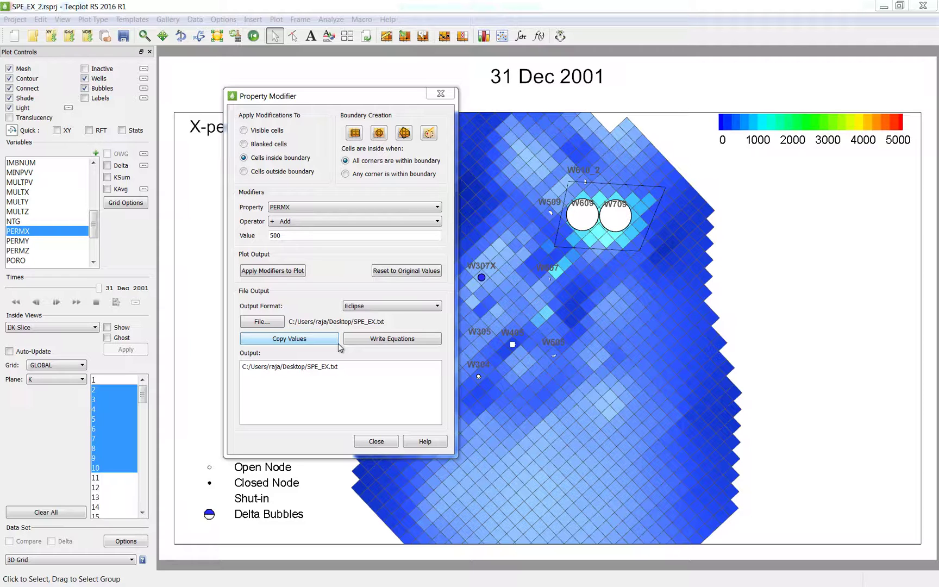
# Copy the modified PERMX values for all 460733 cells into SPE_EX.txt.
pyautogui.click(327, 341)
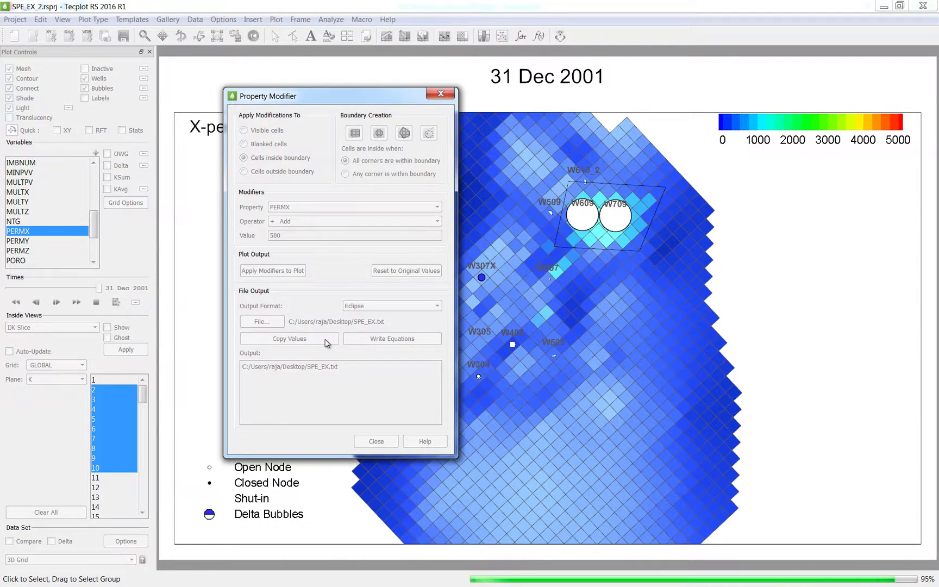